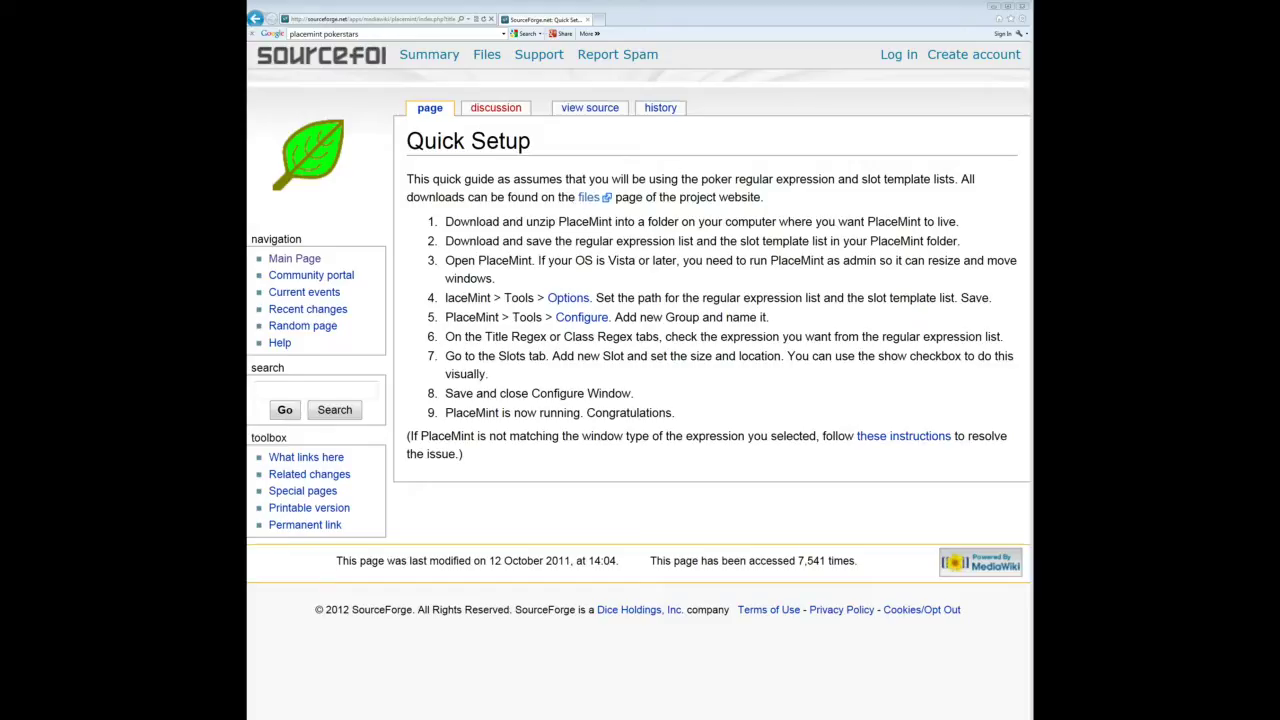
# Step: Open PlaceMint's window group configuration and move its window fully into view
pyautogui.moveTo(635, 278); pyautogui.dragTo(645, 278)
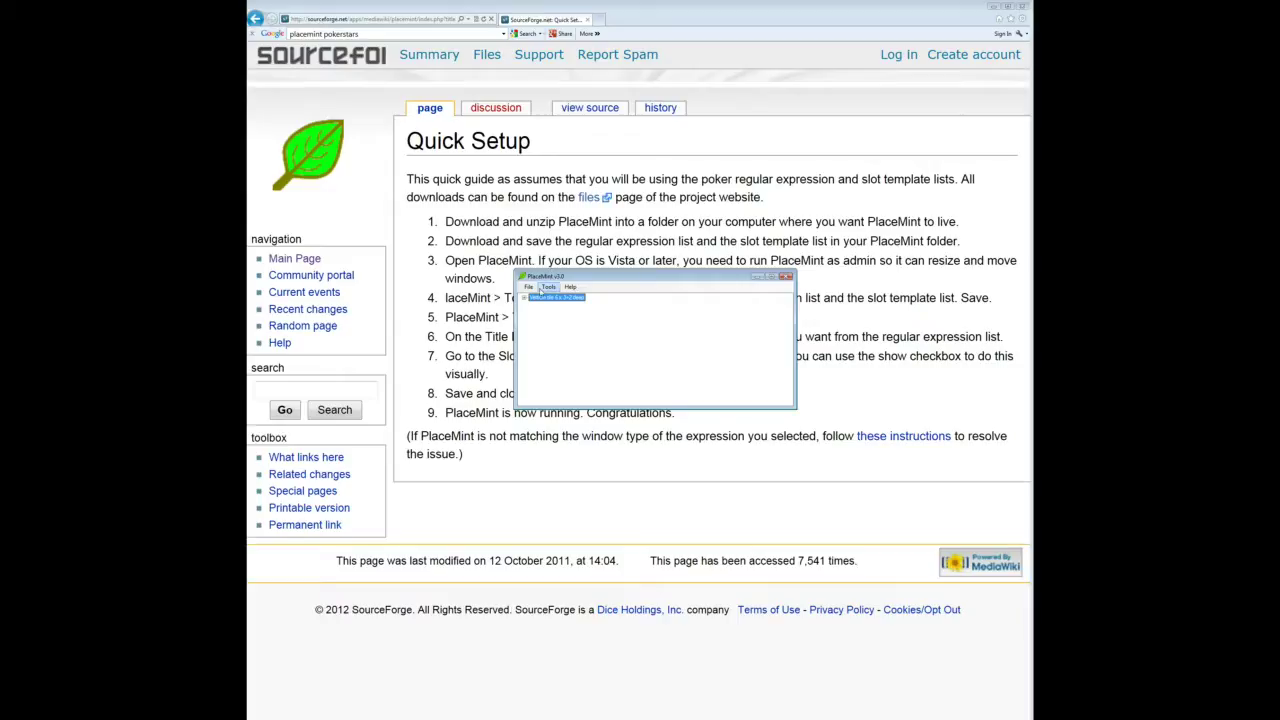
pyautogui.click(541, 289)
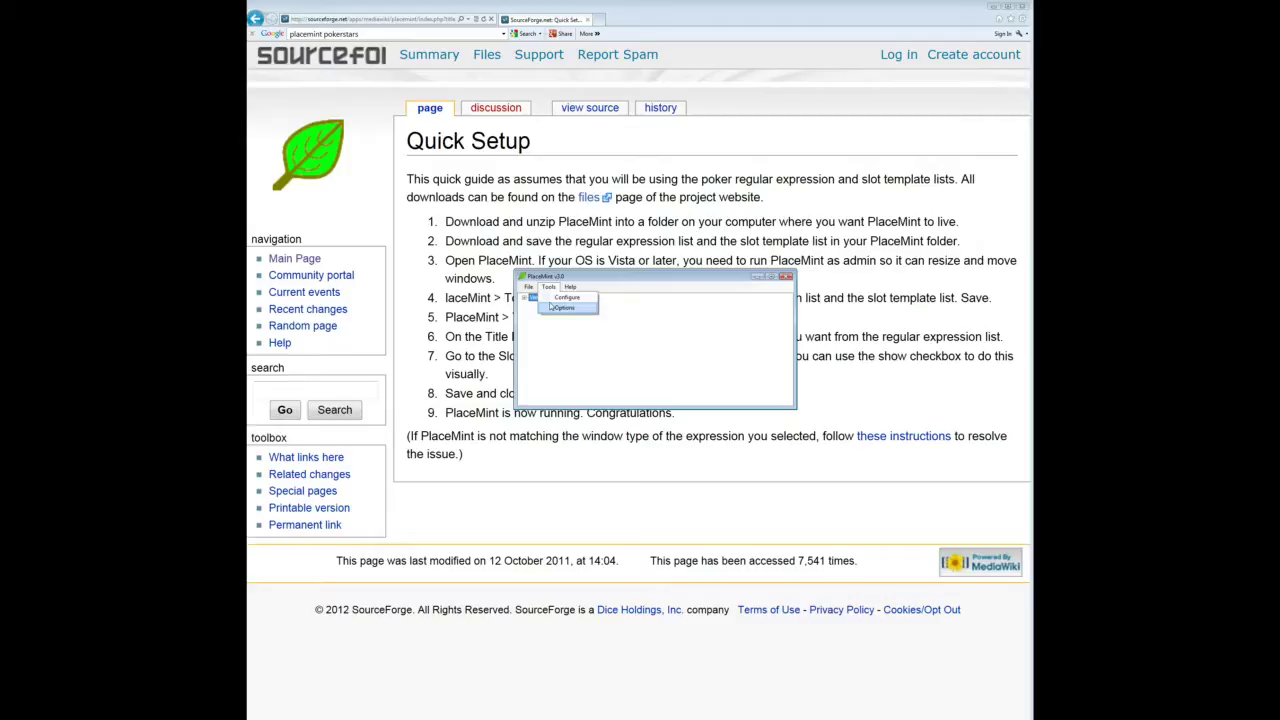
pyautogui.click(551, 300)
pyautogui.click(699, 406)
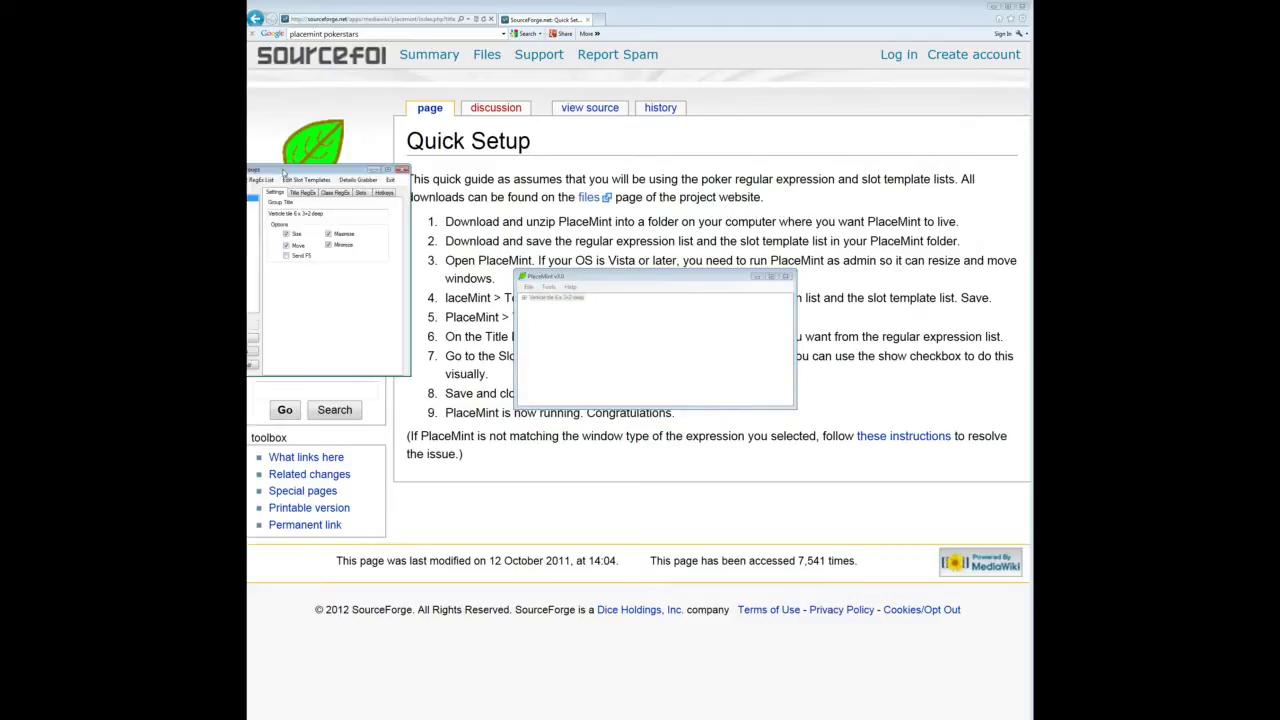
pyautogui.moveTo(284, 171); pyautogui.dragTo(593, 158)
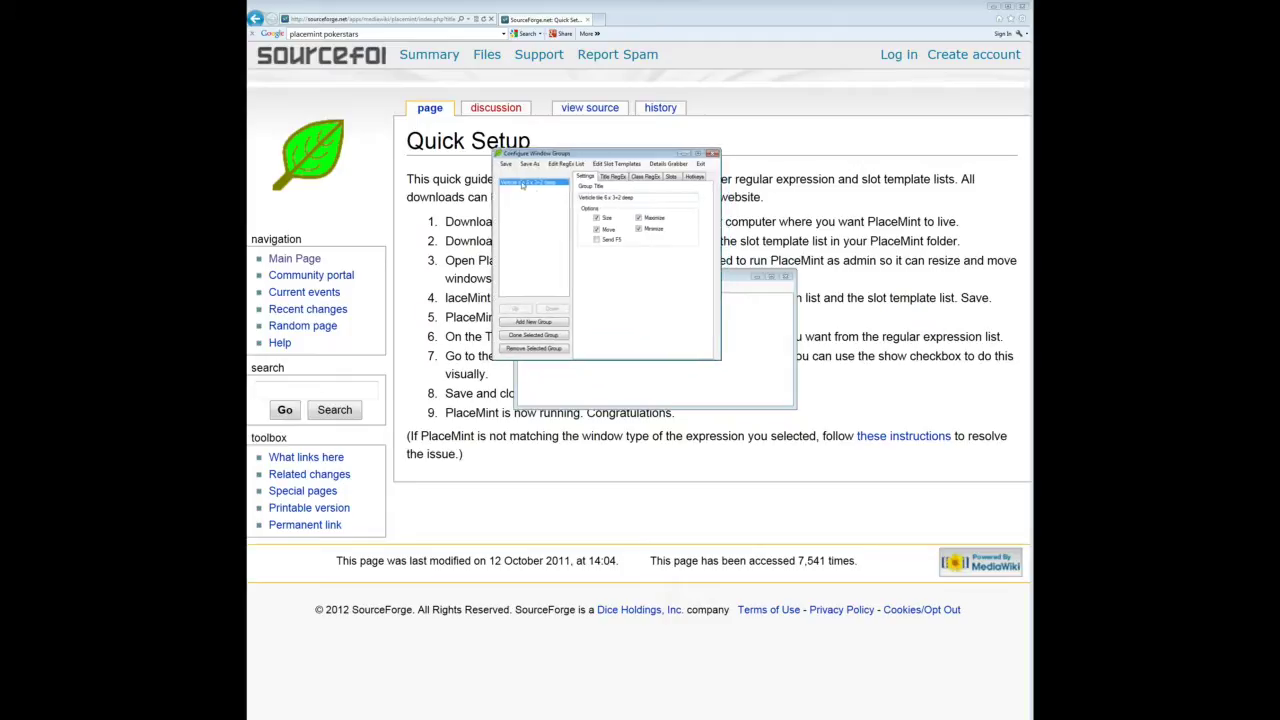
# Step: Look through the slots defined for the window group and move the configuration window clear of the main window
pyautogui.click(670, 177)
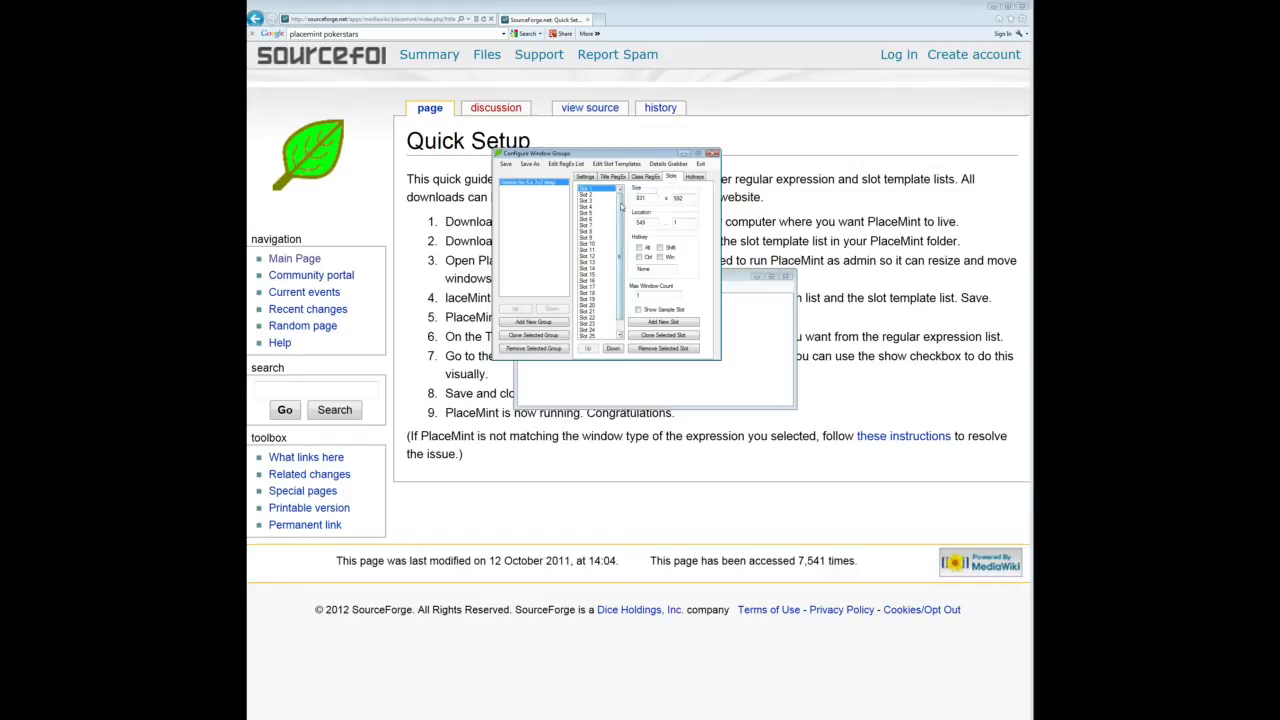
pyautogui.scroll(-2, 608, 288)
pyautogui.moveTo(622, 312); pyautogui.dragTo(622, 200)
pyautogui.moveTo(583, 153); pyautogui.dragTo(370, 485)
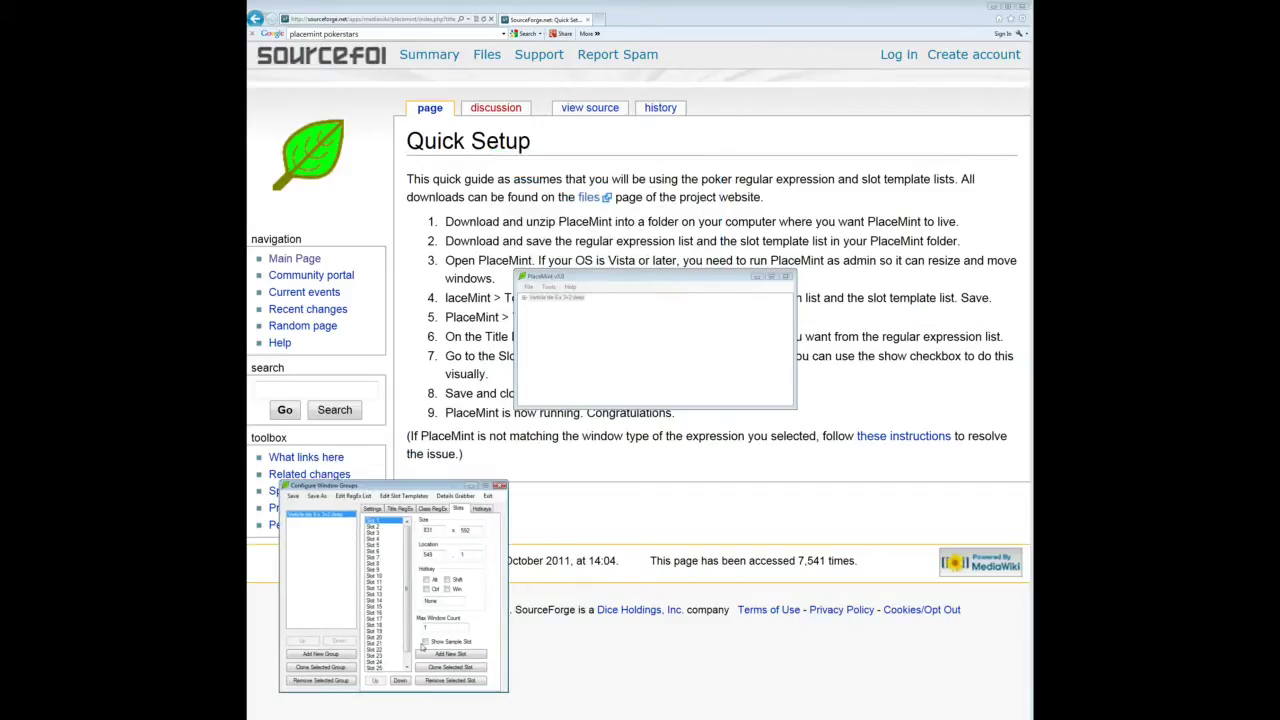
# Step: Show the sample slot windows for Slot 1, Slot 2 and Slot 3
pyautogui.click(425, 641)
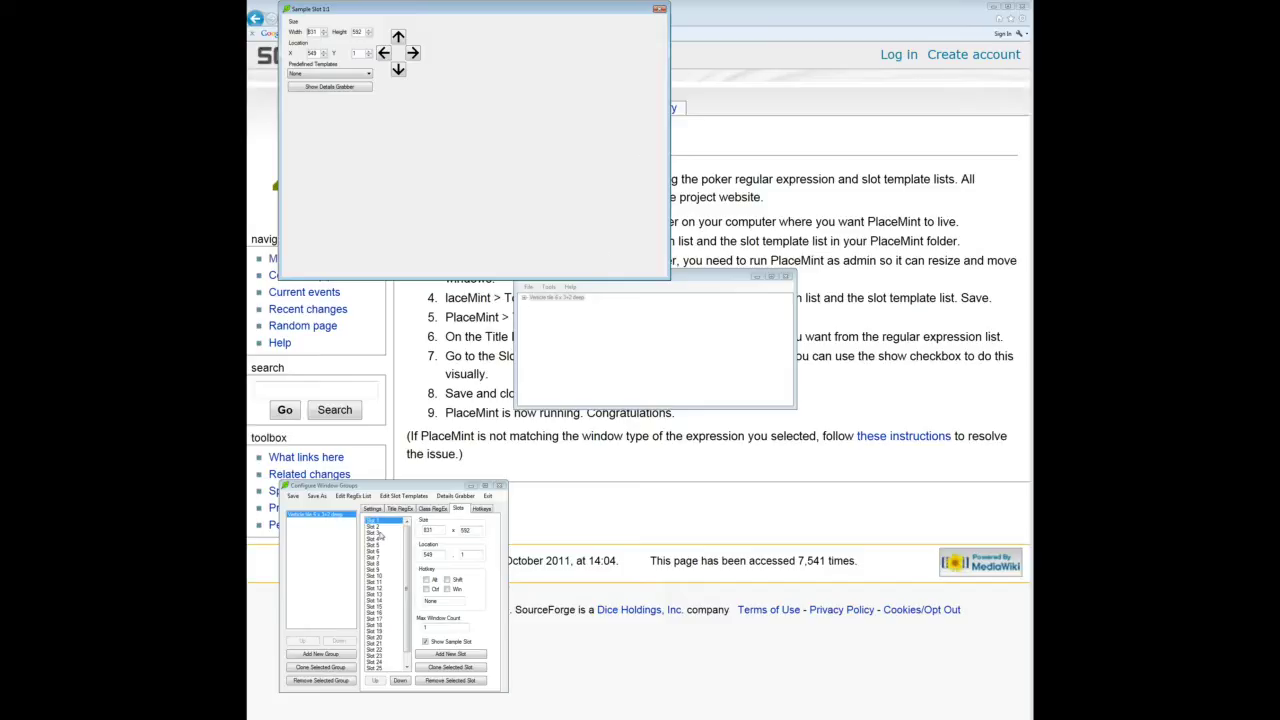
pyautogui.click(380, 527)
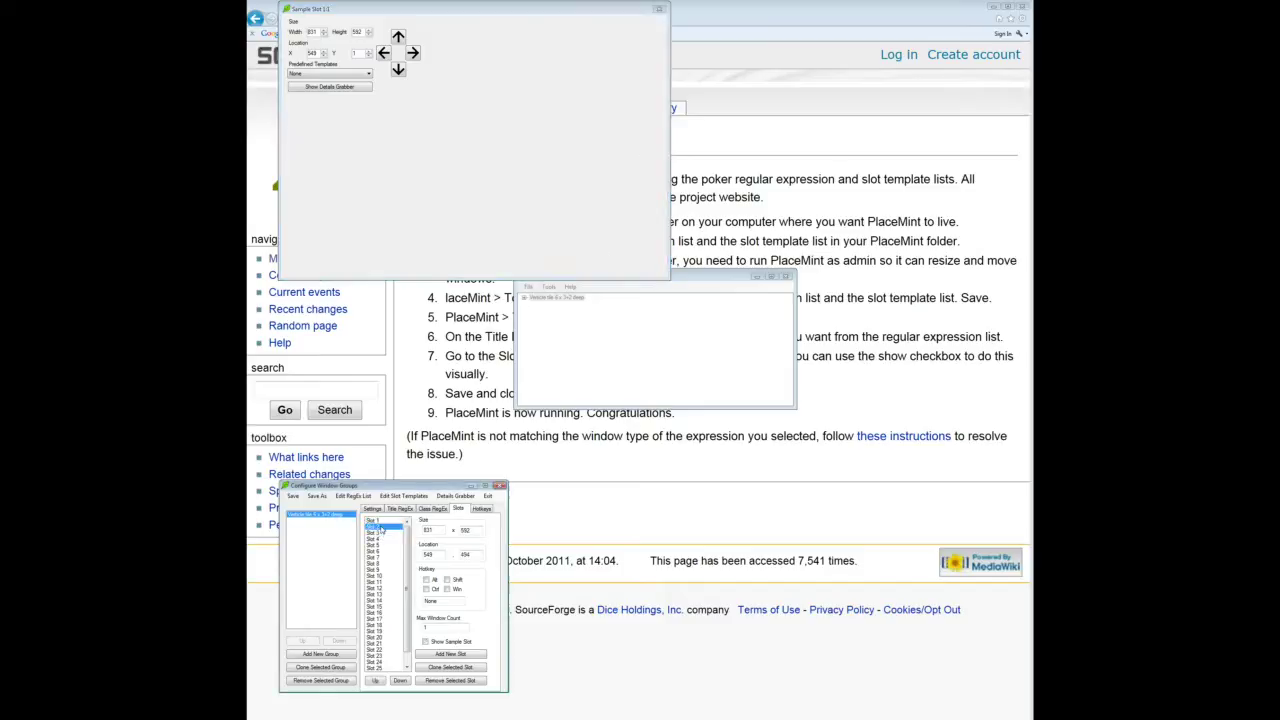
pyautogui.click(426, 642)
pyautogui.click(380, 534)
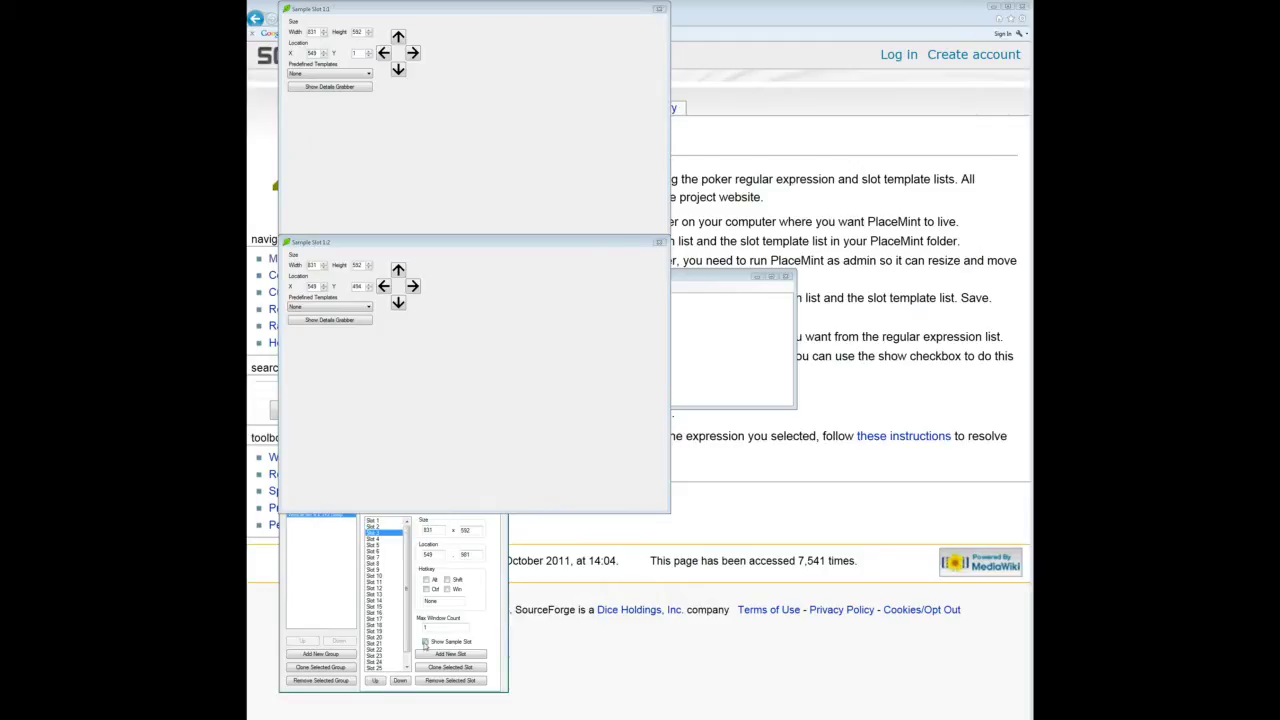
pyautogui.click(425, 642)
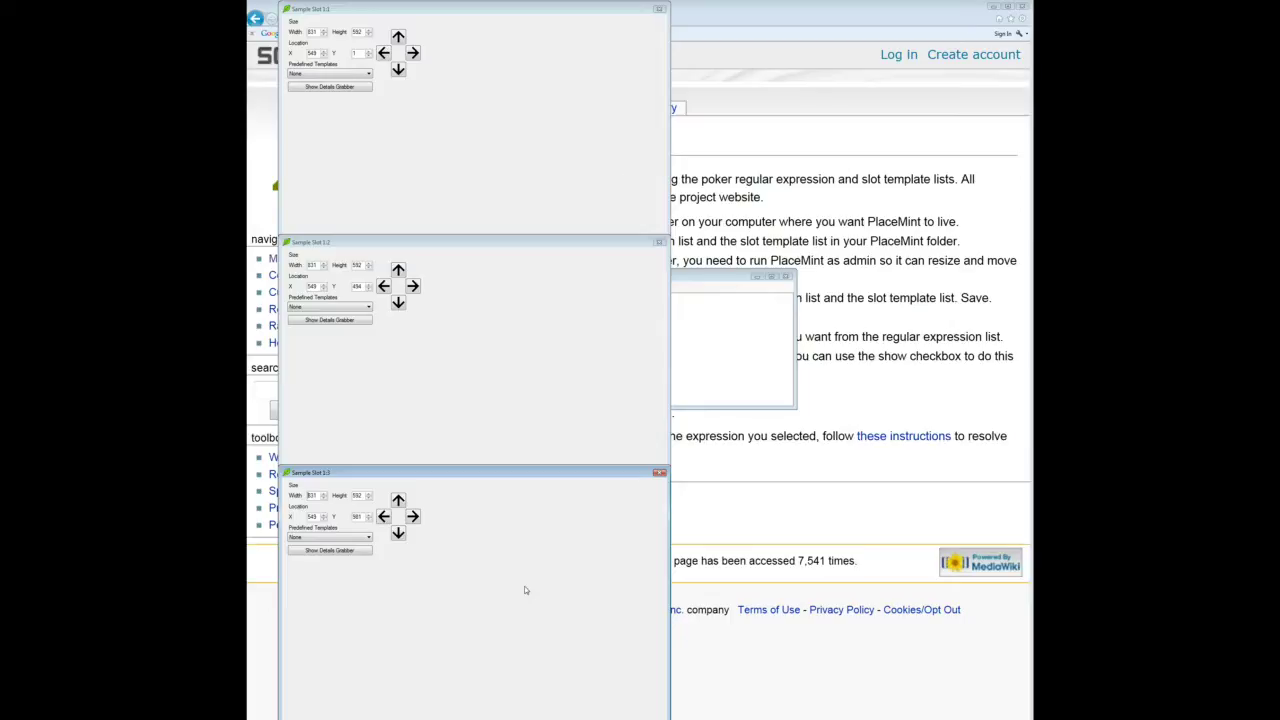
# Step: Close the sample windows of Slot 3, Slot 2 and Slot 1
pyautogui.click(659, 473)
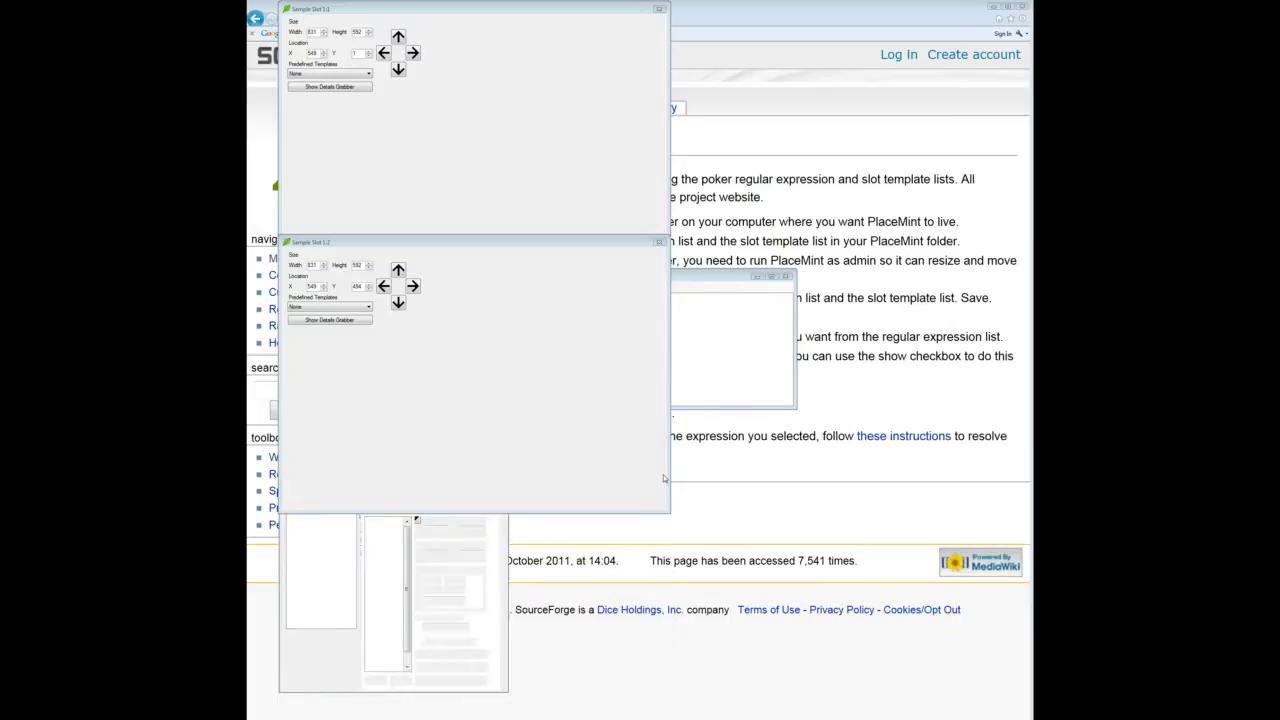
pyautogui.click(660, 243)
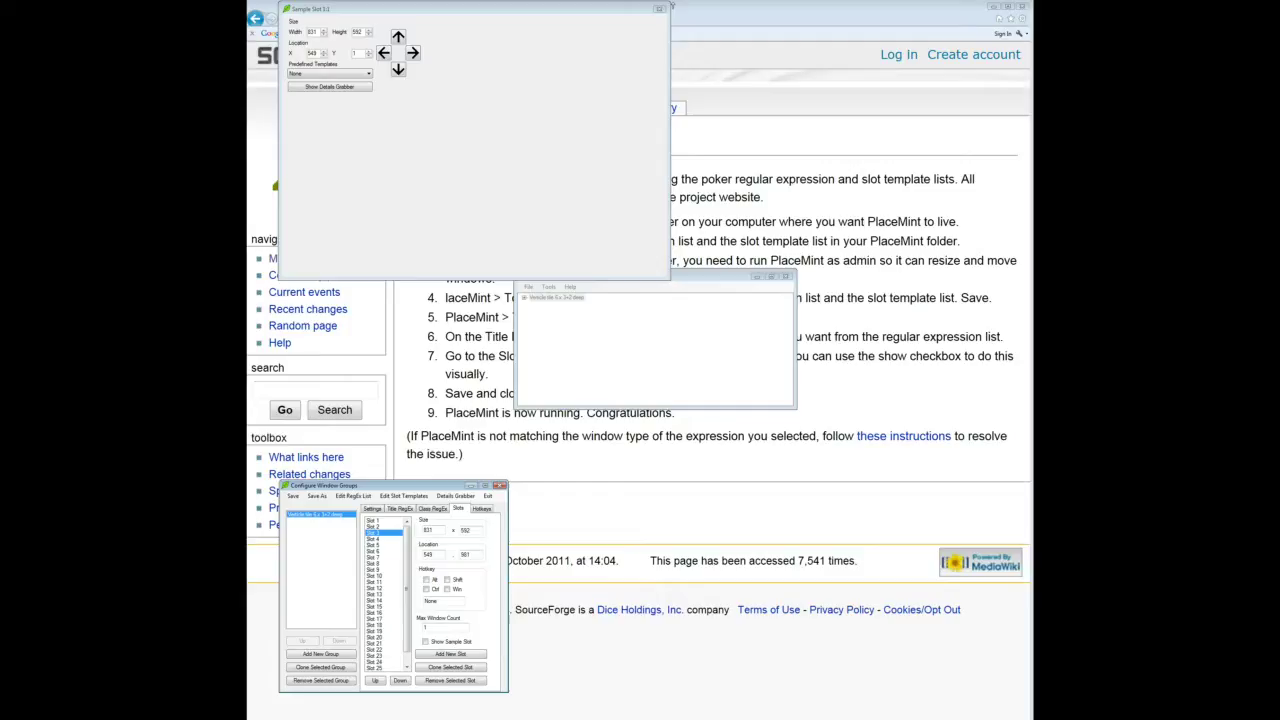
pyautogui.click(659, 8)
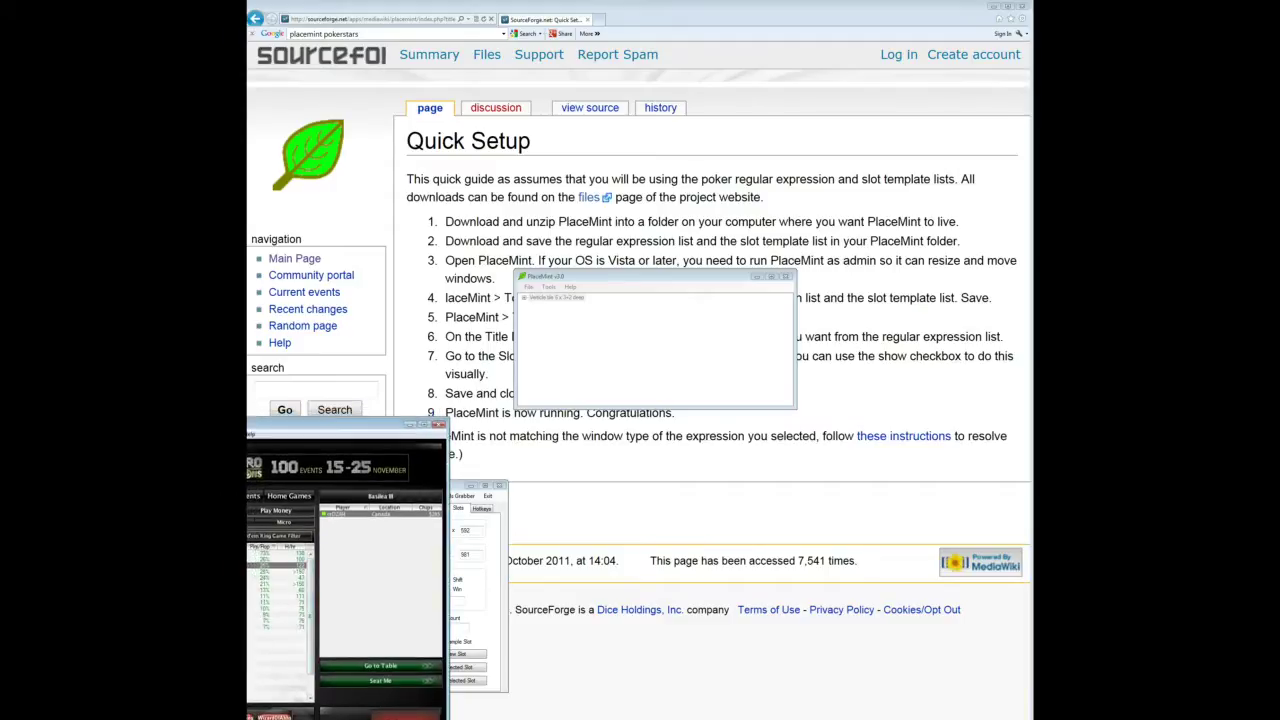
# Step: Open a series of No Limit Hold'em tables from the PokerStars lobby to fill the slots
pyautogui.doubleClick(280, 601)
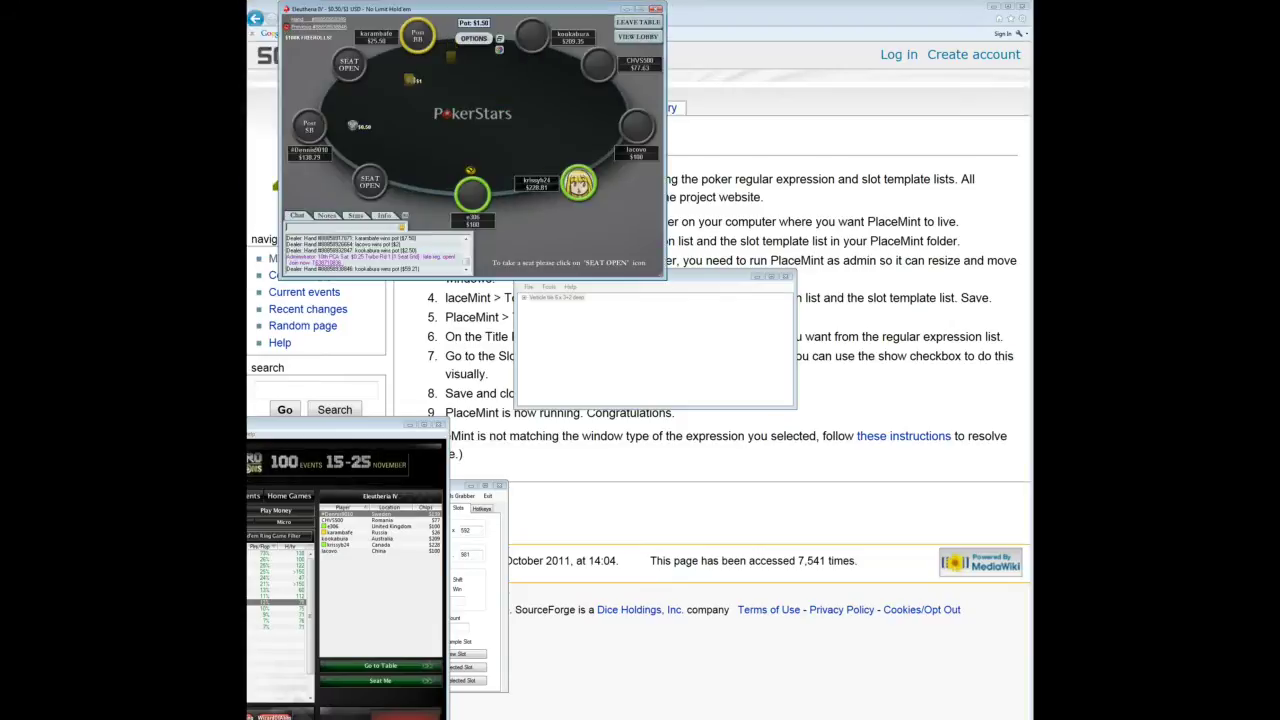
pyautogui.doubleClick(280, 607)
pyautogui.doubleClick(280, 613)
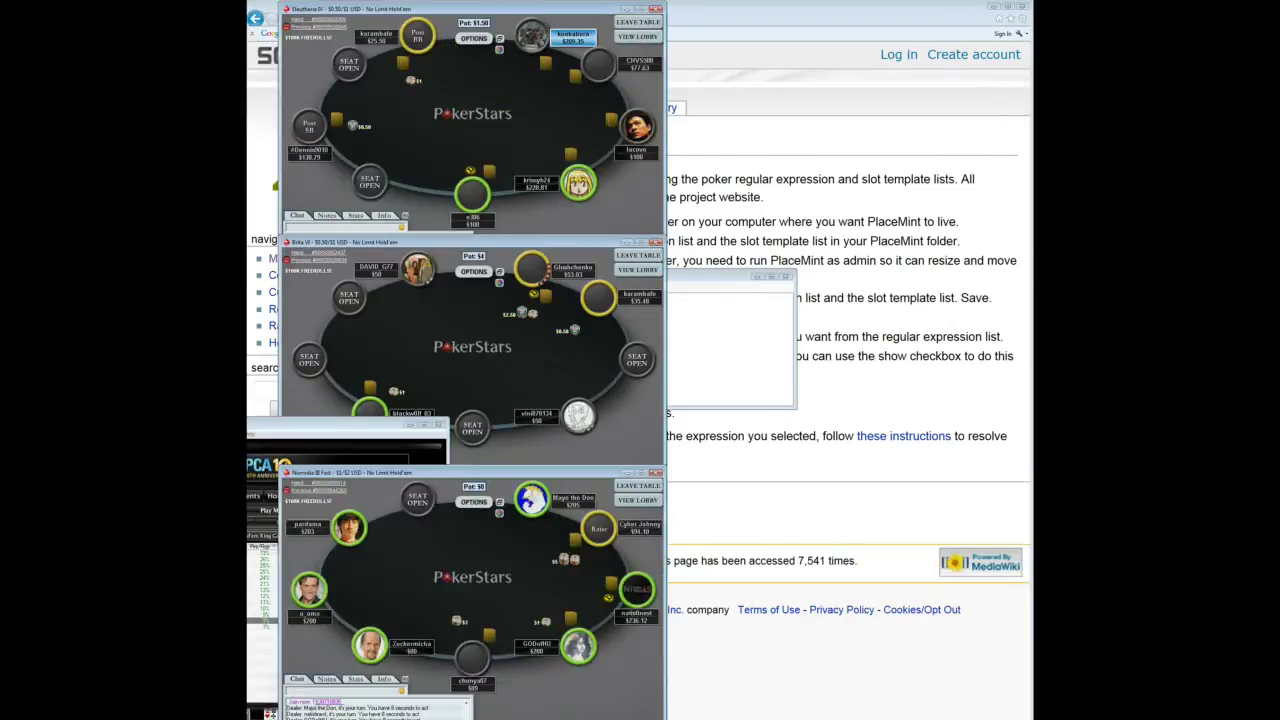
pyautogui.doubleClick(280, 619)
pyautogui.doubleClick(280, 625)
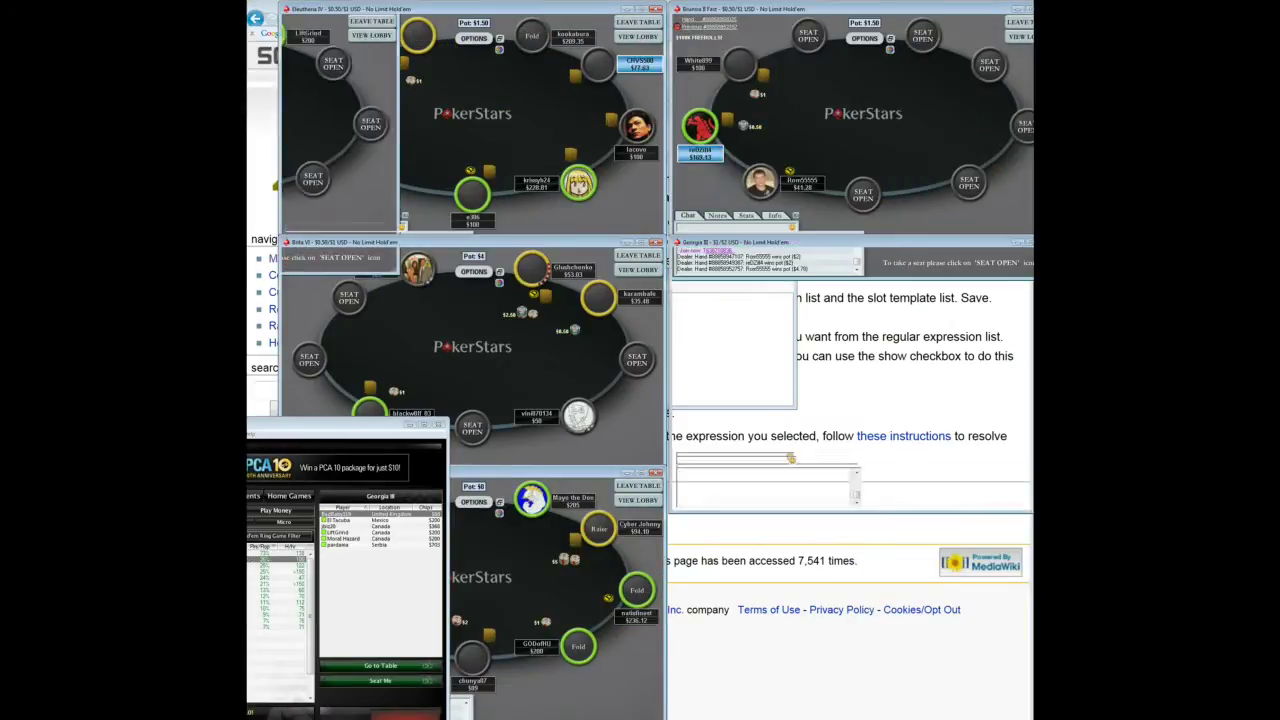
pyautogui.doubleClick(280, 631)
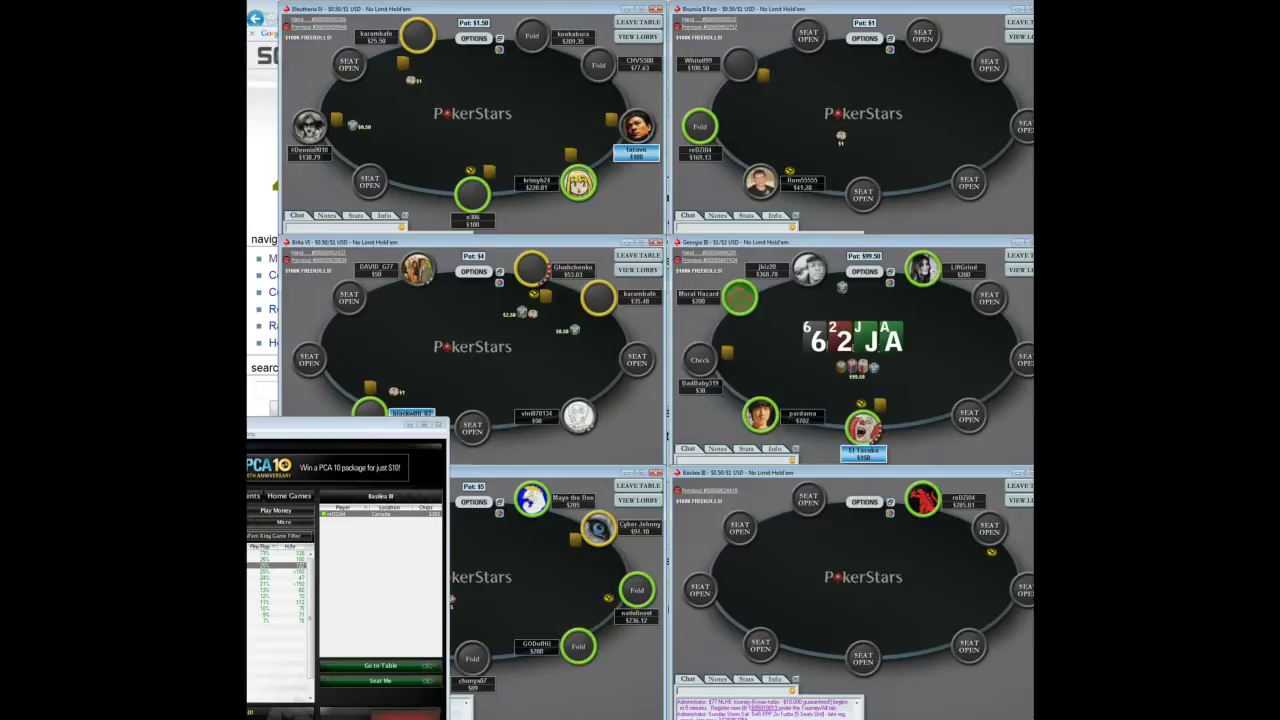
pyautogui.doubleClick(280, 637)
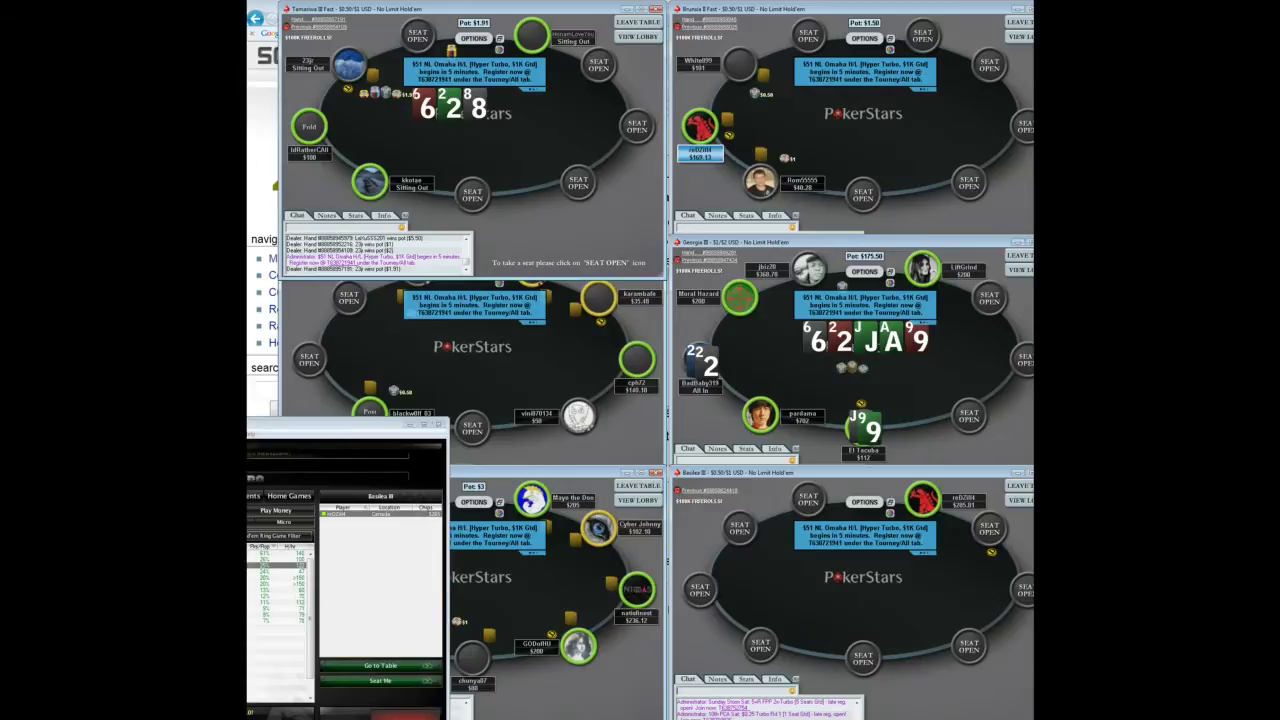
pyautogui.doubleClick(280, 607)
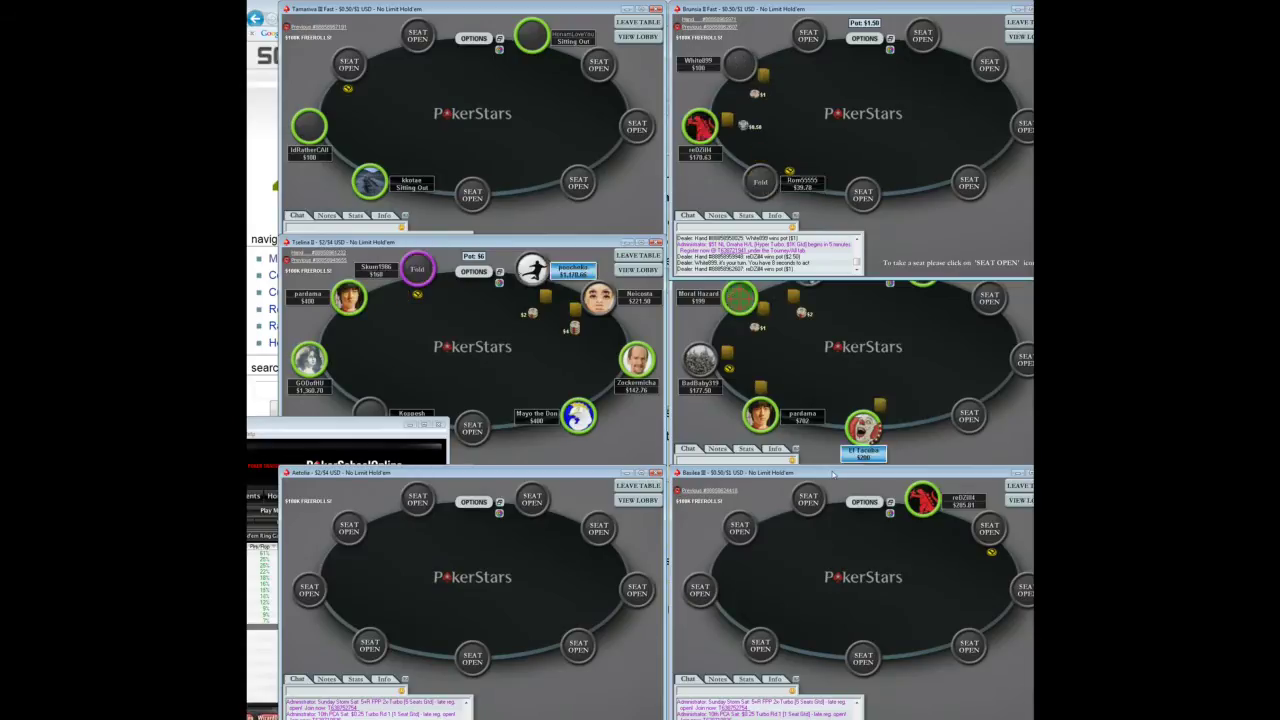
# Step: Move the Basilea III table and then the Georgia III table into the uppermost slot of the second column
pyautogui.moveTo(833, 474); pyautogui.dragTo(808, 14)
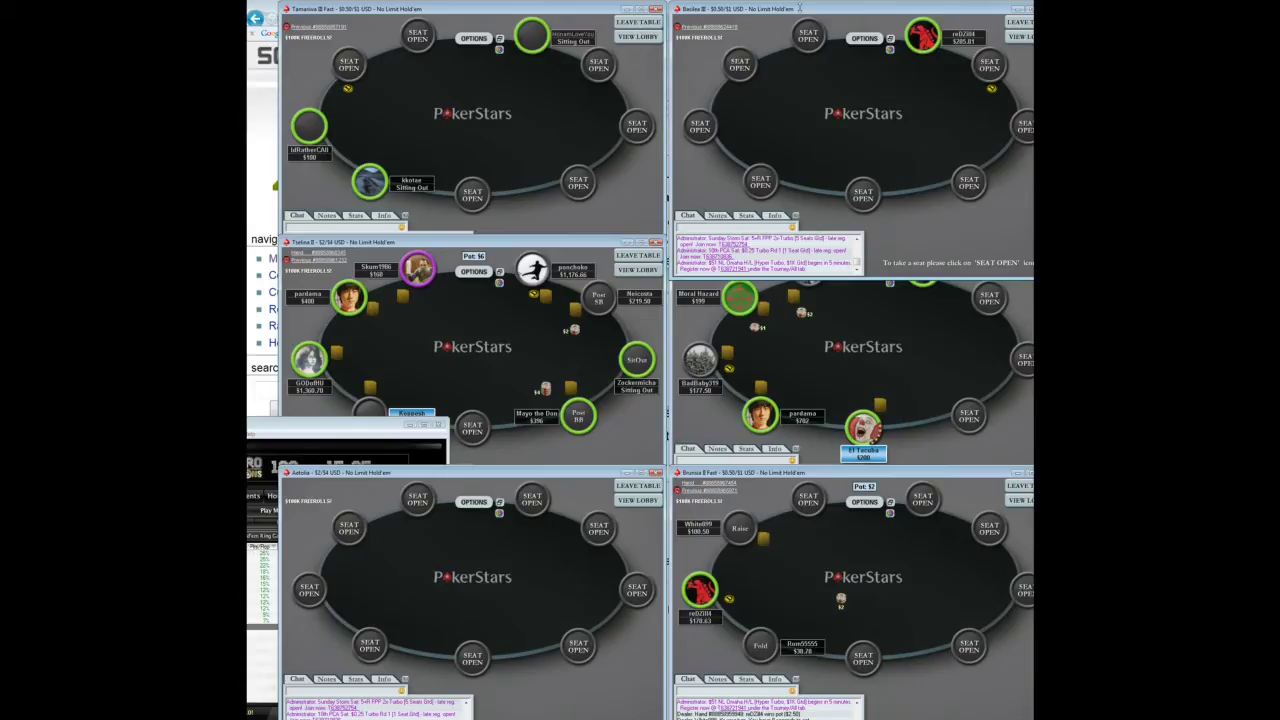
pyautogui.doubleClick(798, 12)
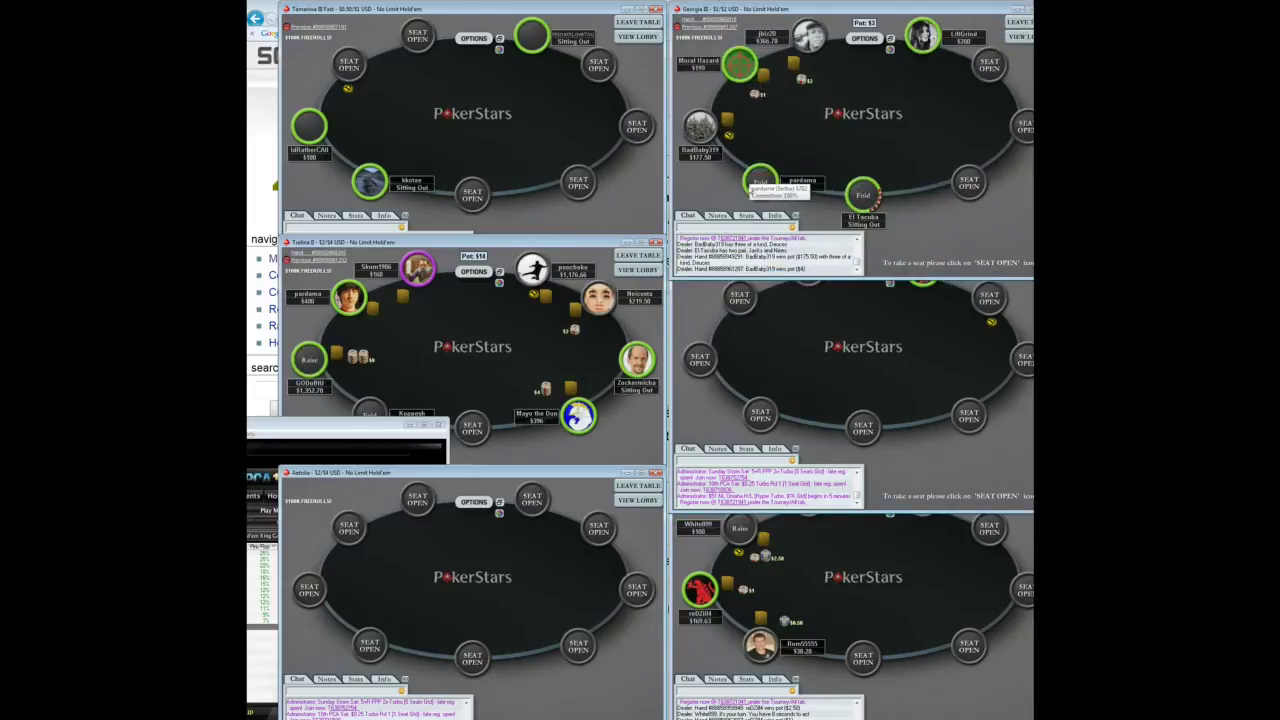
# Step: Close all open poker tables, including those stacked behind others in the same slots
pyautogui.click(1018, 22)
pyautogui.click(1020, 243)
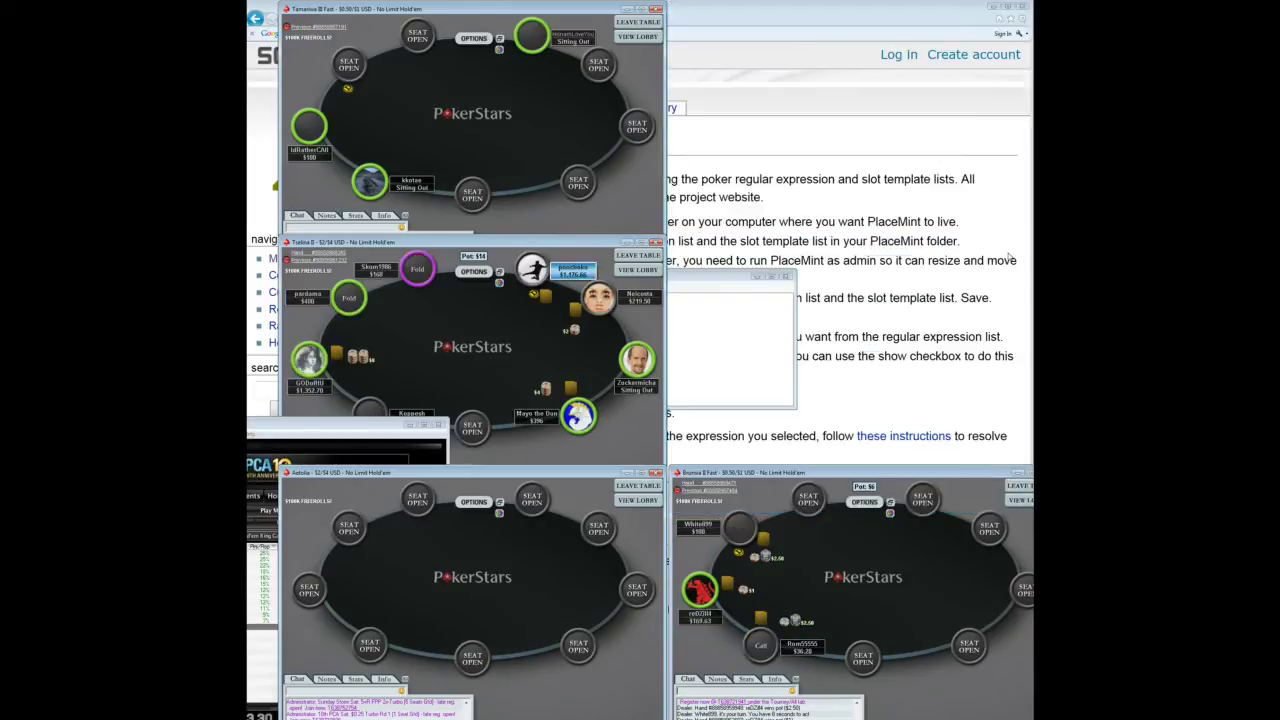
pyautogui.click(1020, 485)
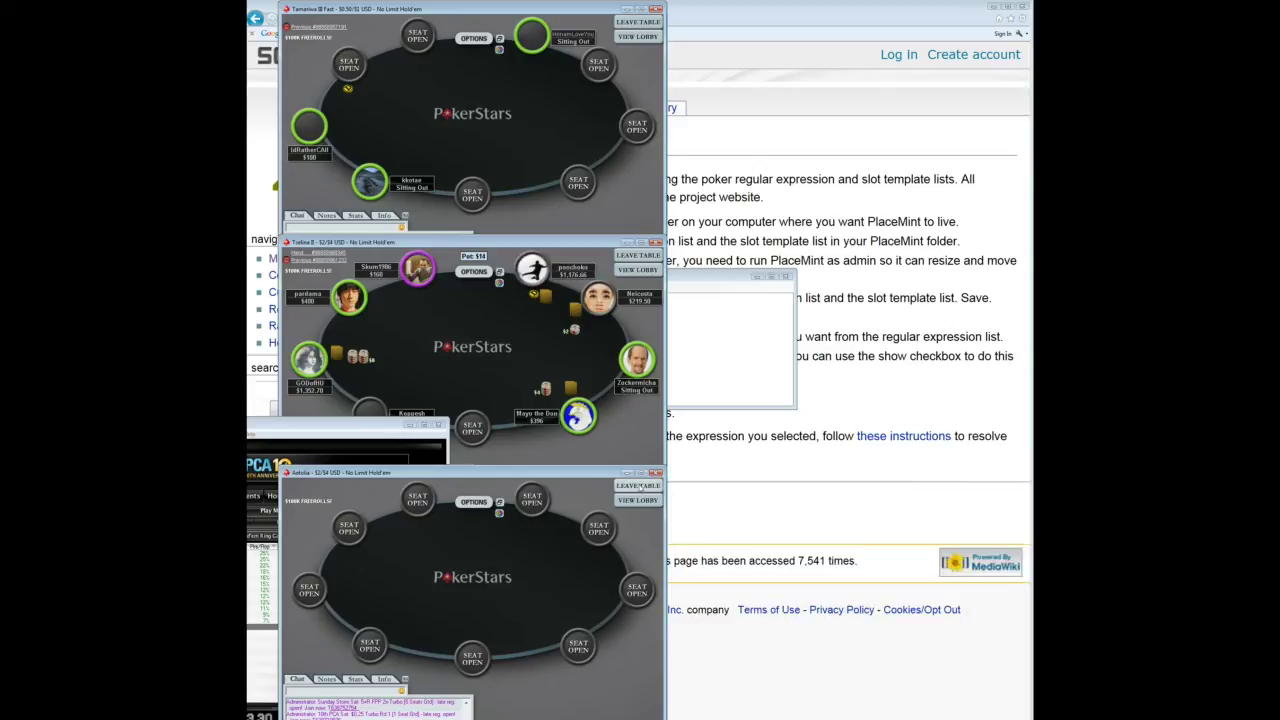
pyautogui.click(656, 243)
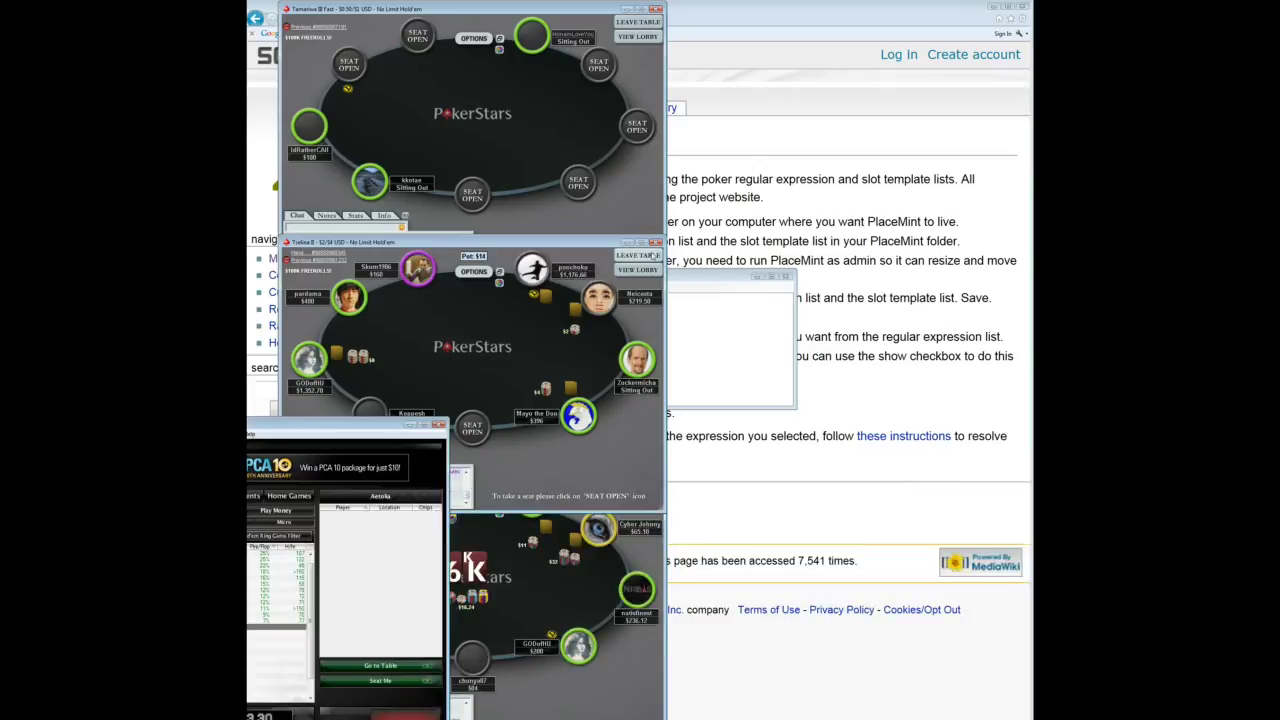
pyautogui.click(638, 21)
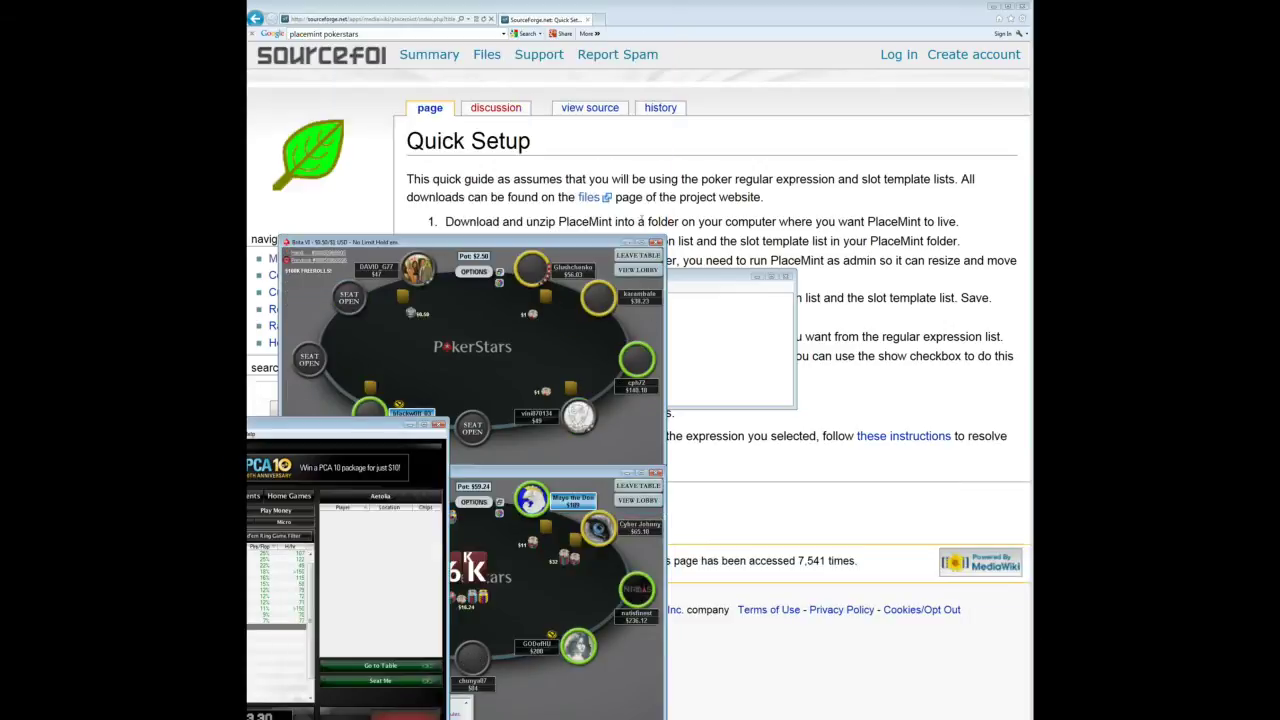
pyautogui.click(638, 254)
pyautogui.click(655, 472)
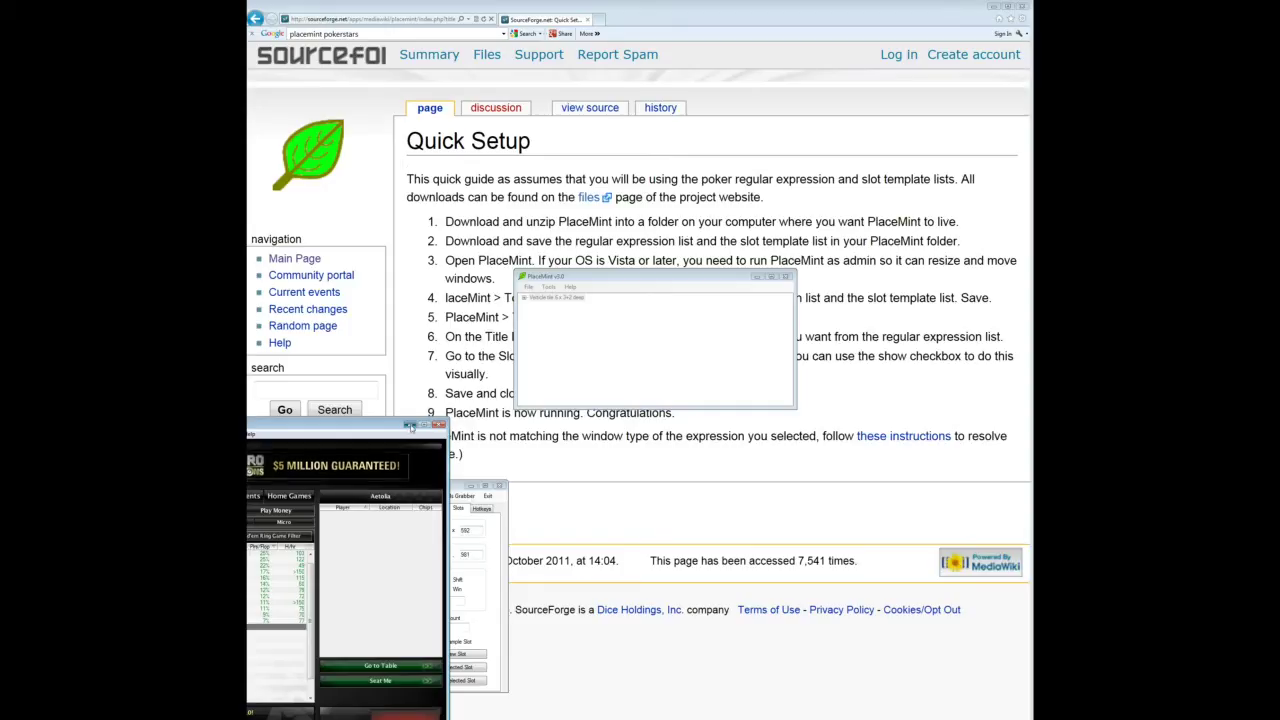
# Step: Minimize the PokerStars lobby and close the Configure Window Groups window
pyautogui.click(410, 427)
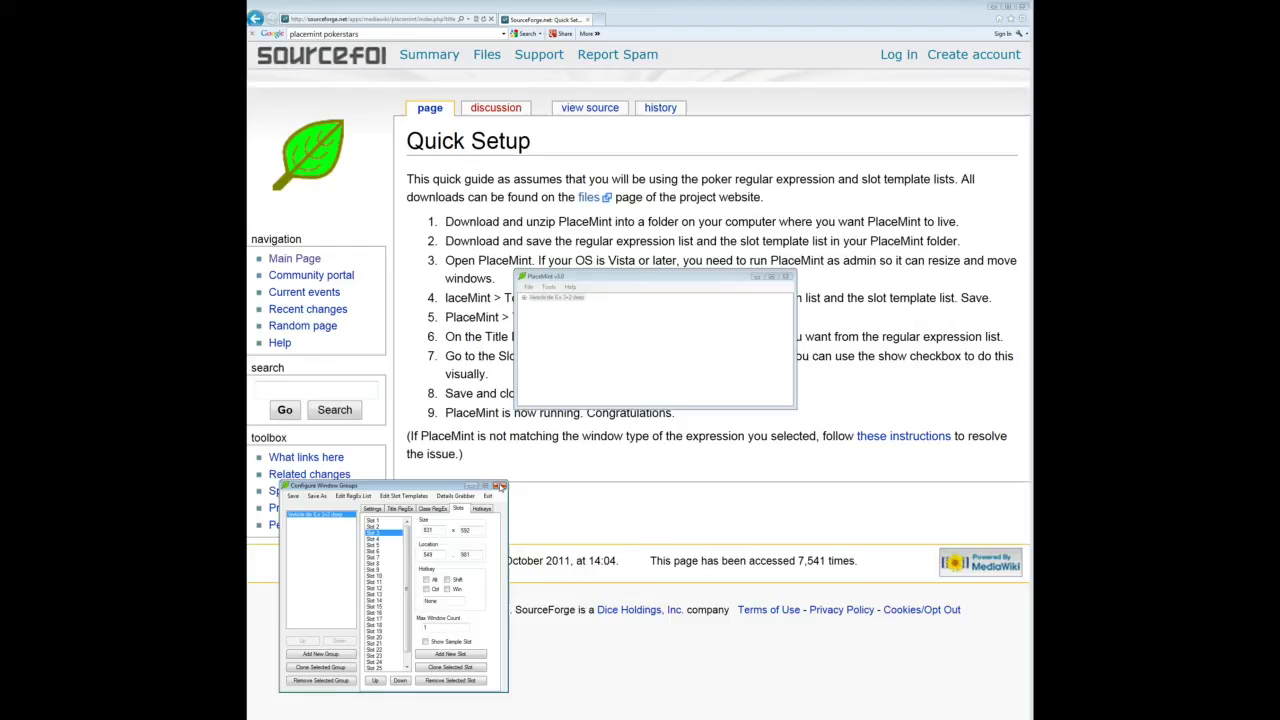
pyautogui.click(502, 486)
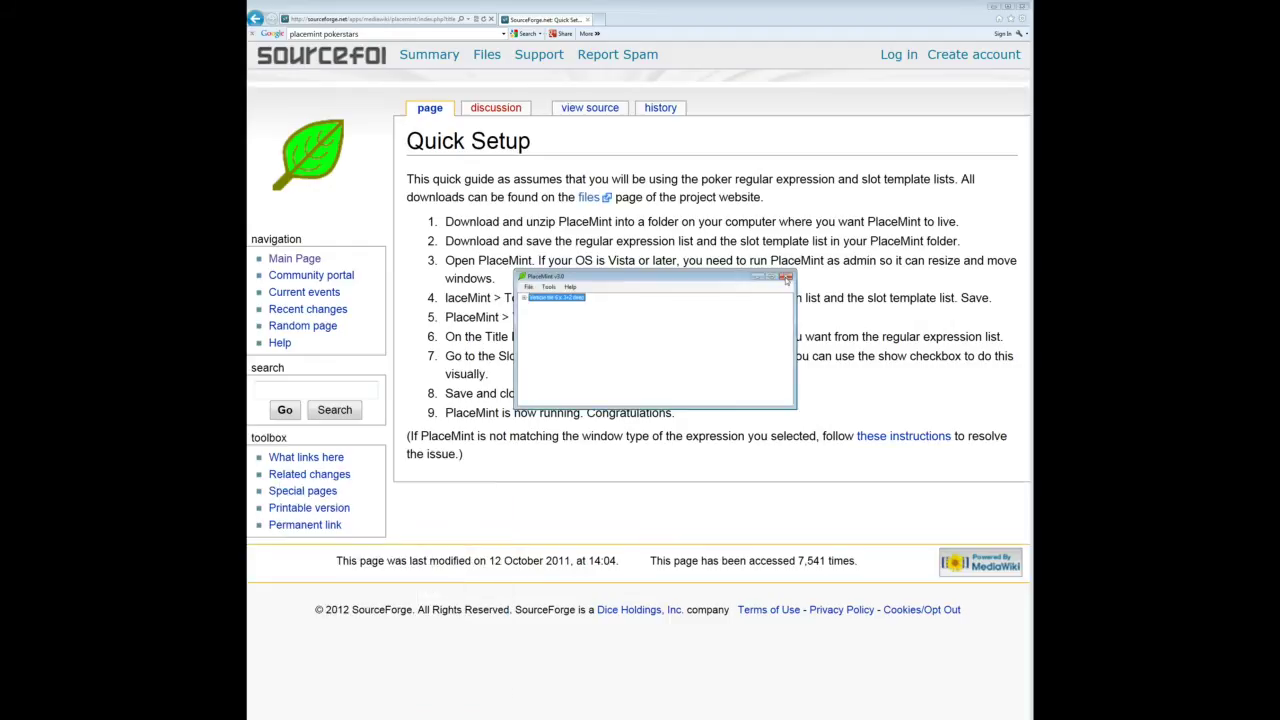